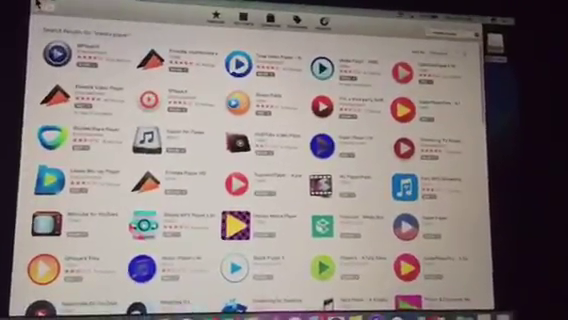
Step: Close the App Store search results and return to Finder after installing Media Player – FREE
click(60, 12)
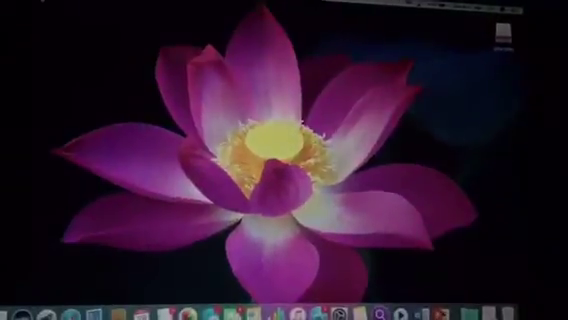